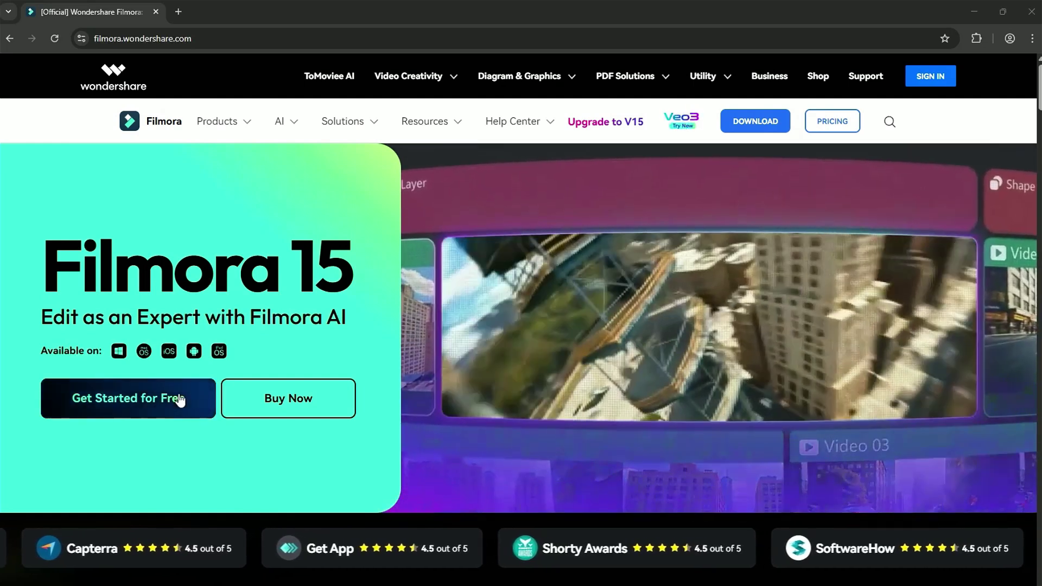
Save the Filmora installer download and subscribe to the channel with all notifications.
click(179, 400)
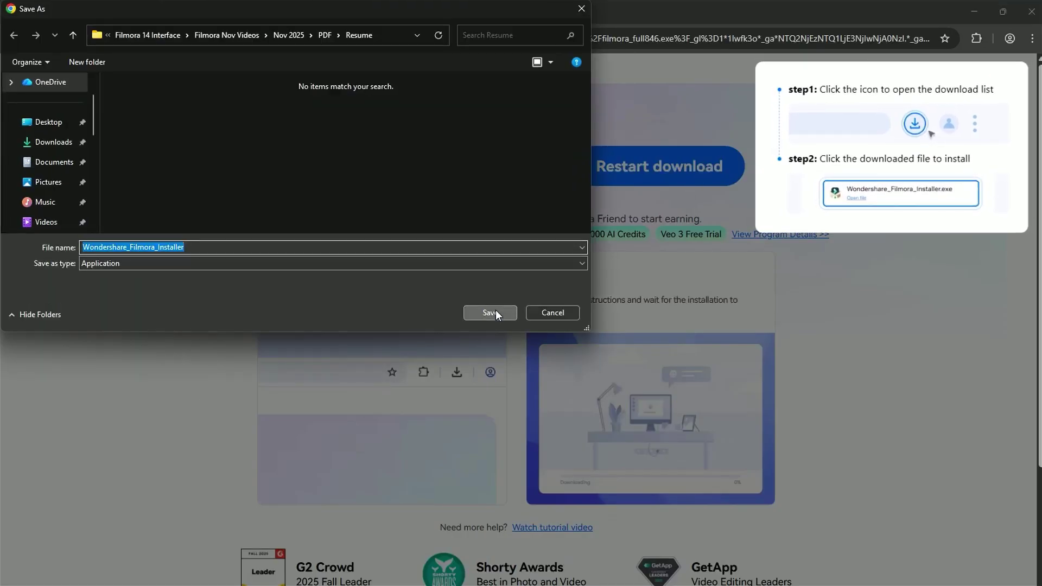
click(496, 312)
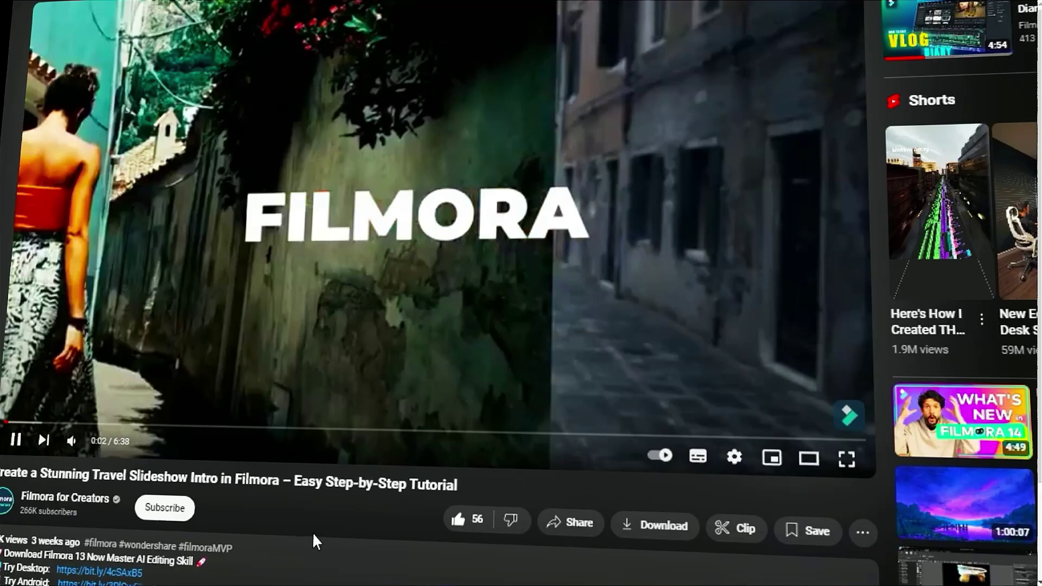
click(167, 508)
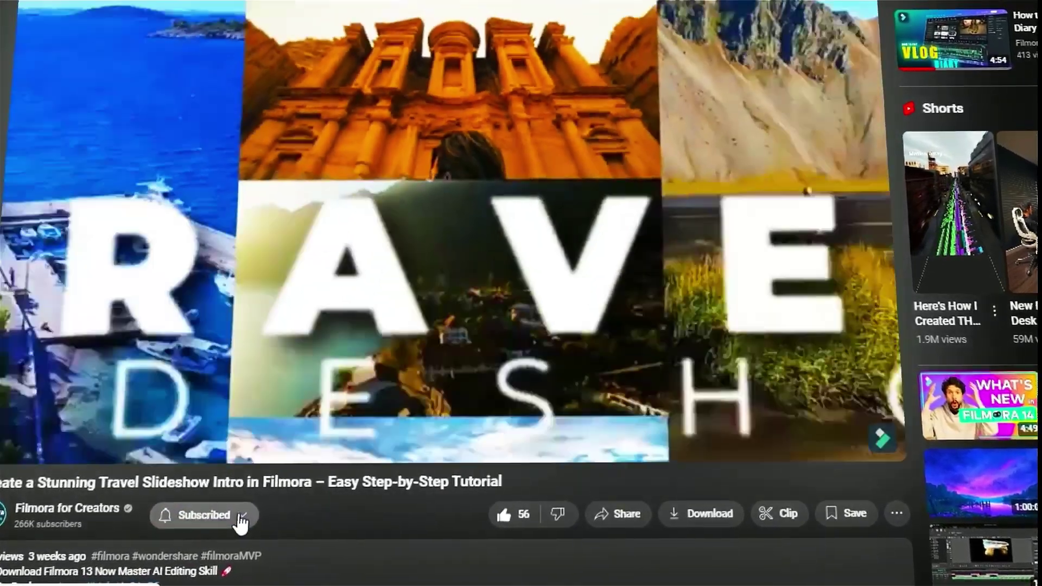
click(235, 516)
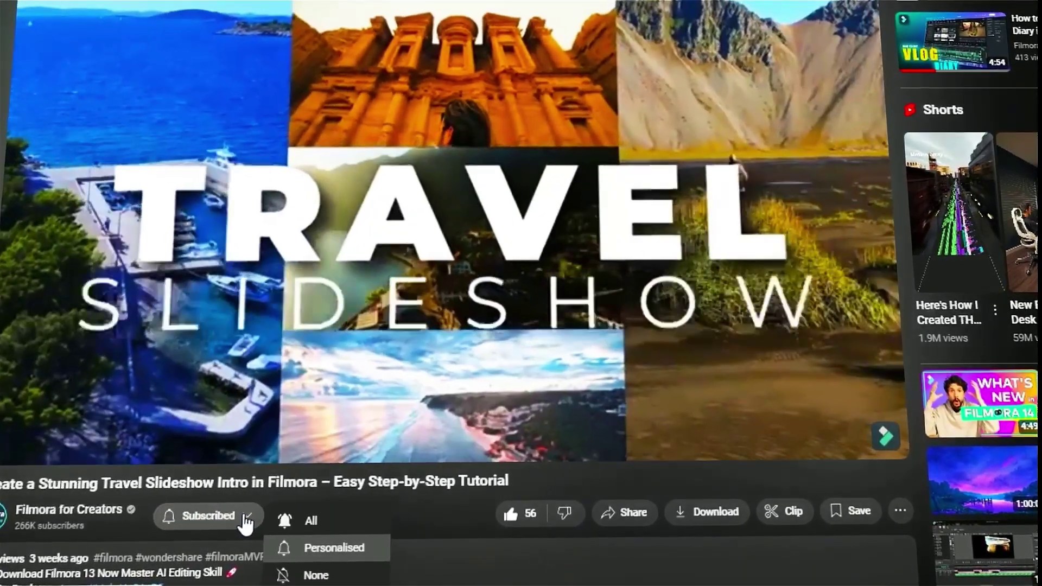
click(310, 522)
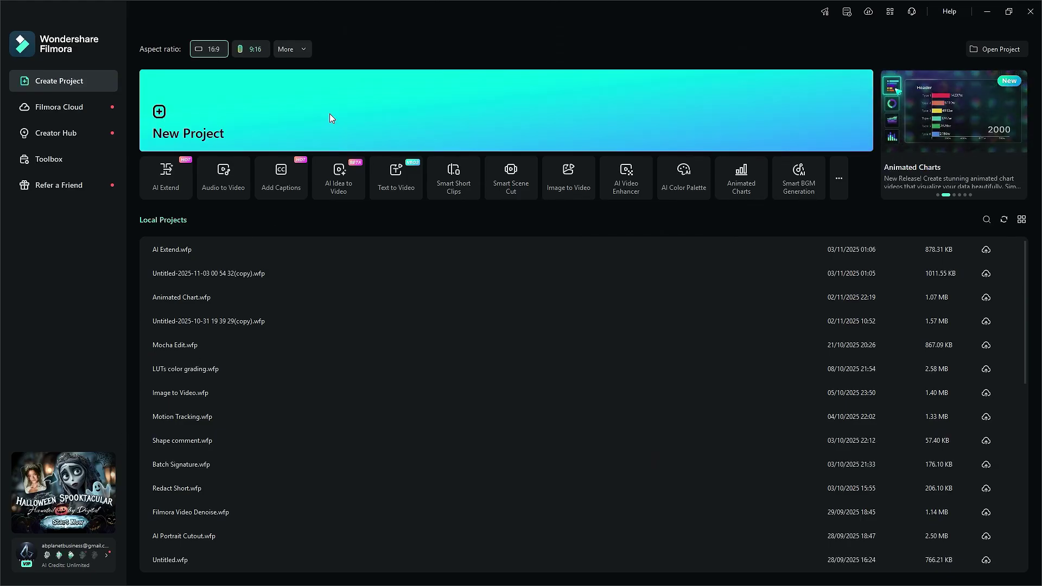
Create a new project, import Footage 7 Sec, and place it on Video 1.
click(330, 113)
click(272, 274)
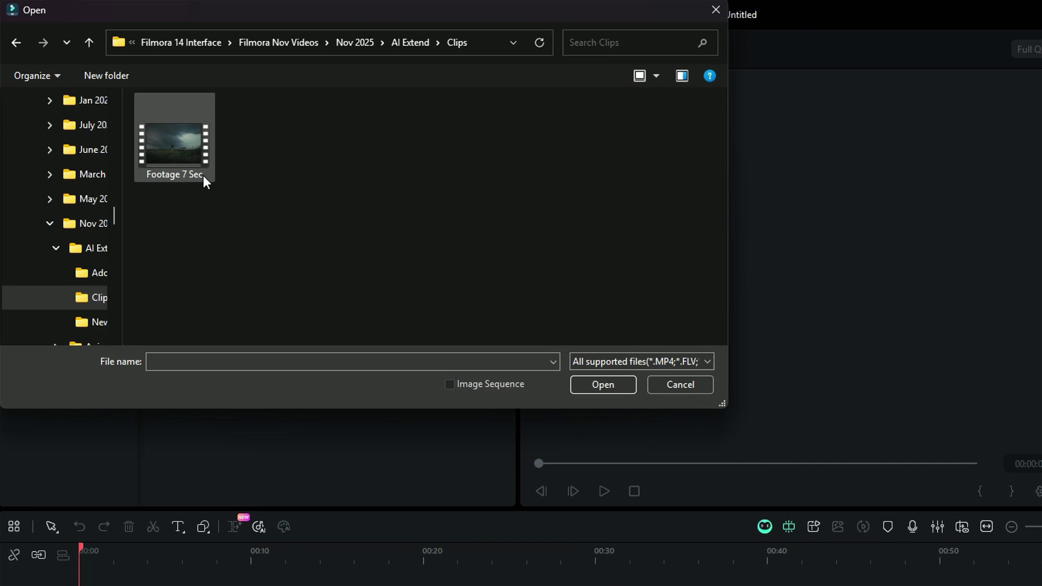
click(603, 391)
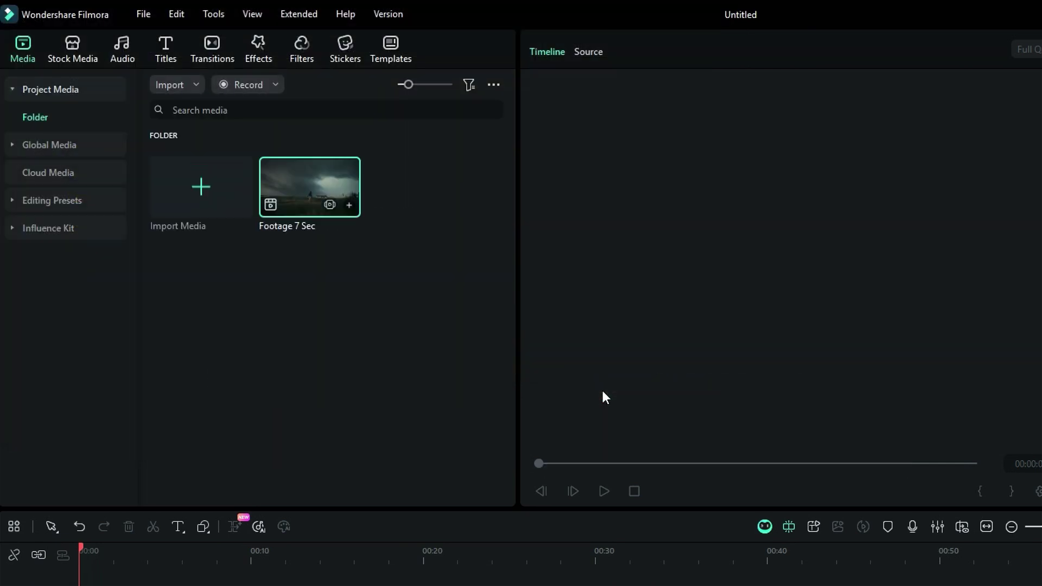
drag(325, 186, 87, 432)
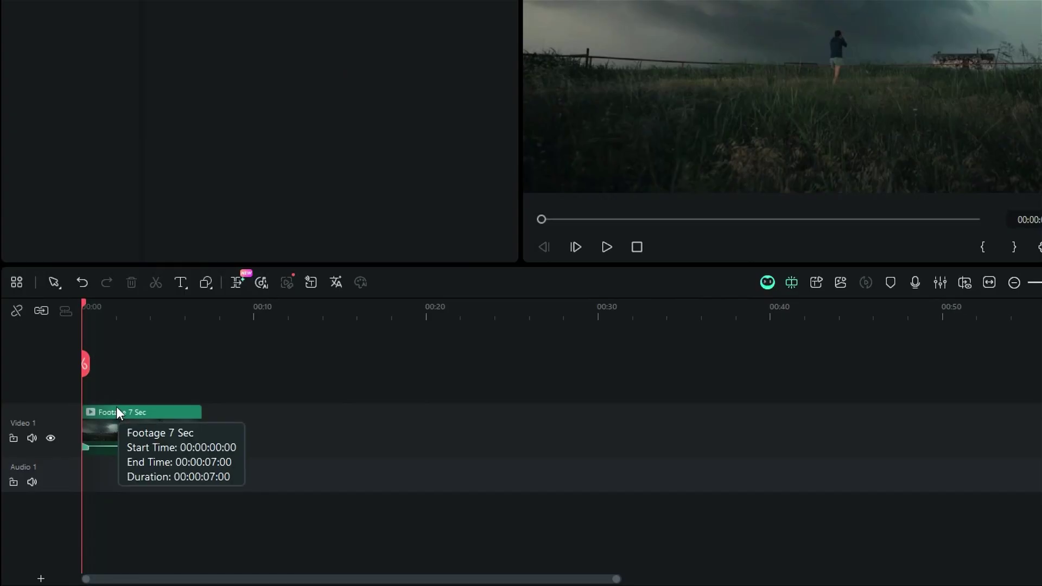
Select the storm clip and drag an AI Extend continuation out to the 8-second maximum.
click(117, 411)
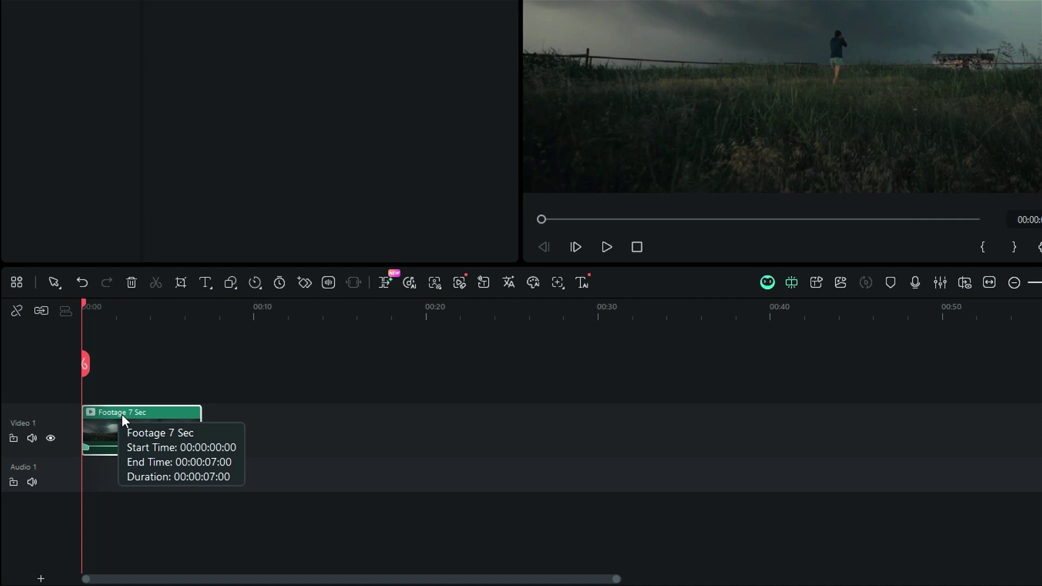
click(385, 289)
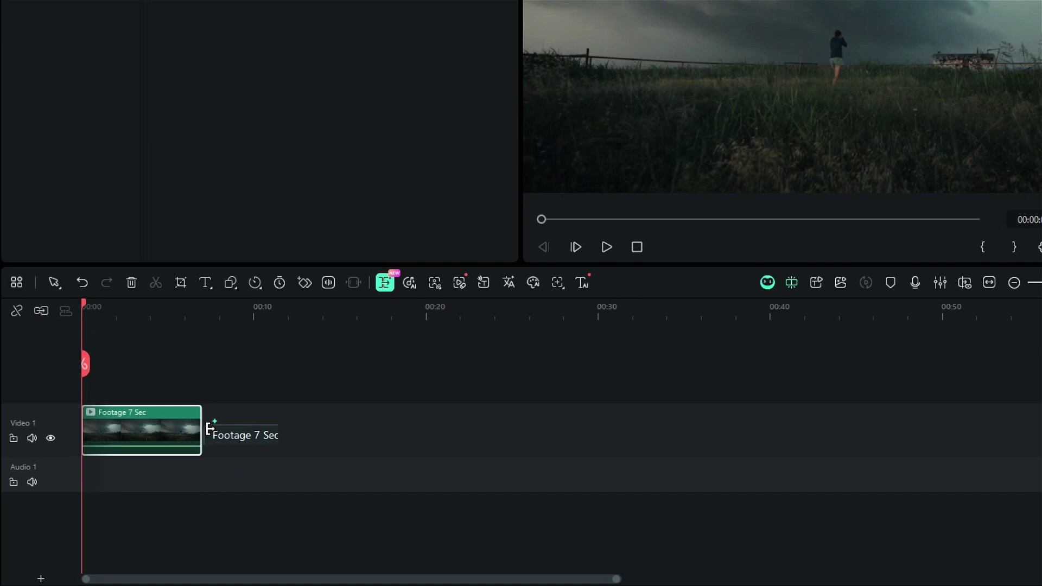
drag(208, 430, 217, 429)
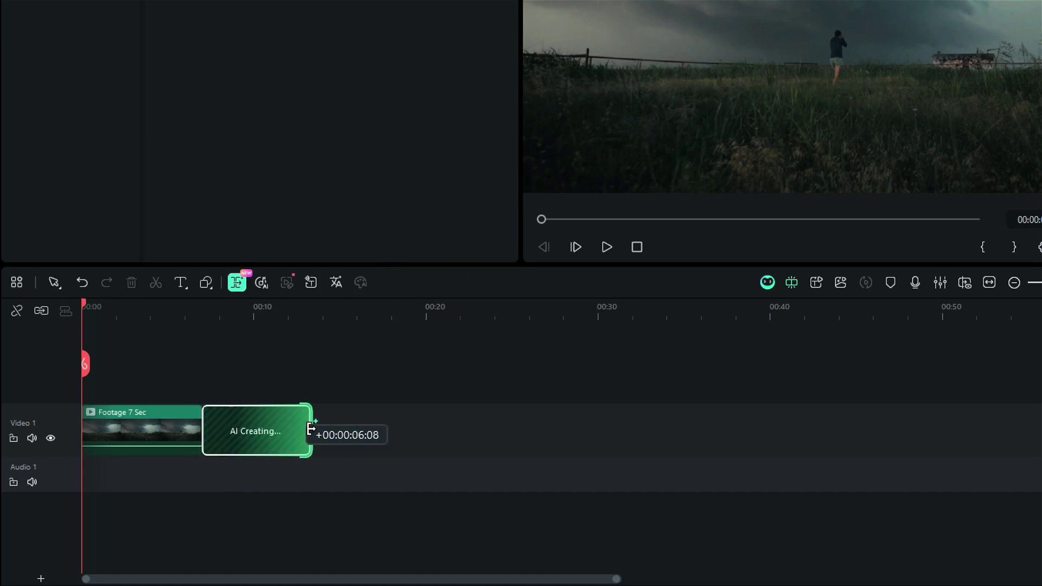
drag(337, 437, 345, 438)
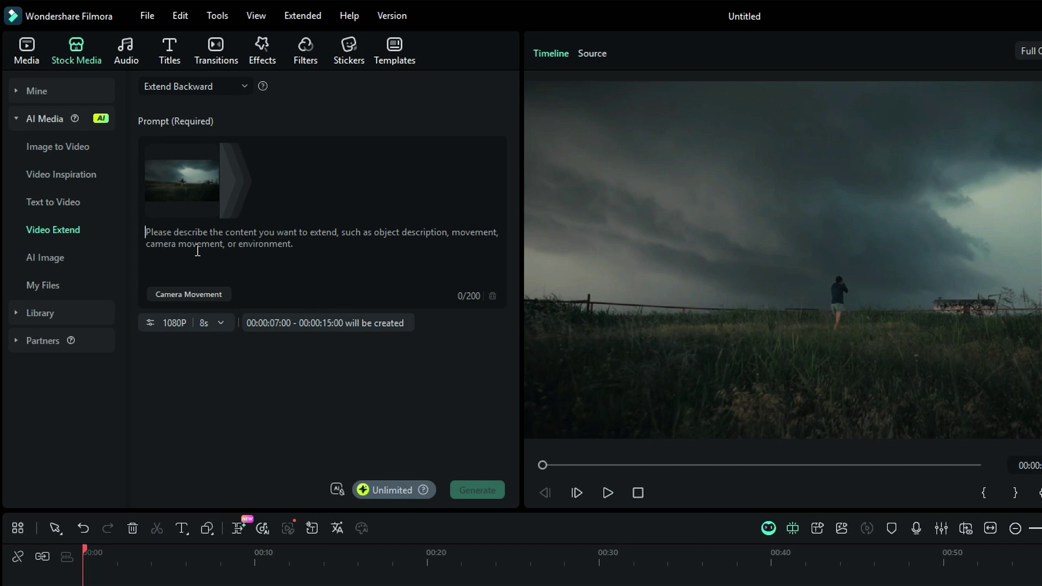
text(make it a cinematic shot, camera follows, lightening in the sky and thunderstrom.)
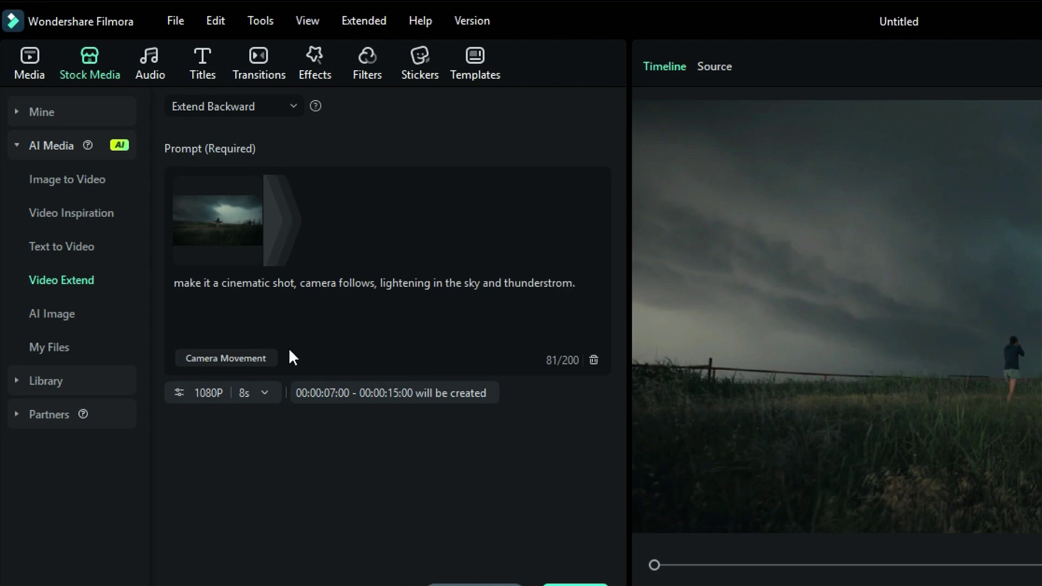
Add a Push in camera movement to the prompt and check the 1080P / 8s settings.
click(259, 357)
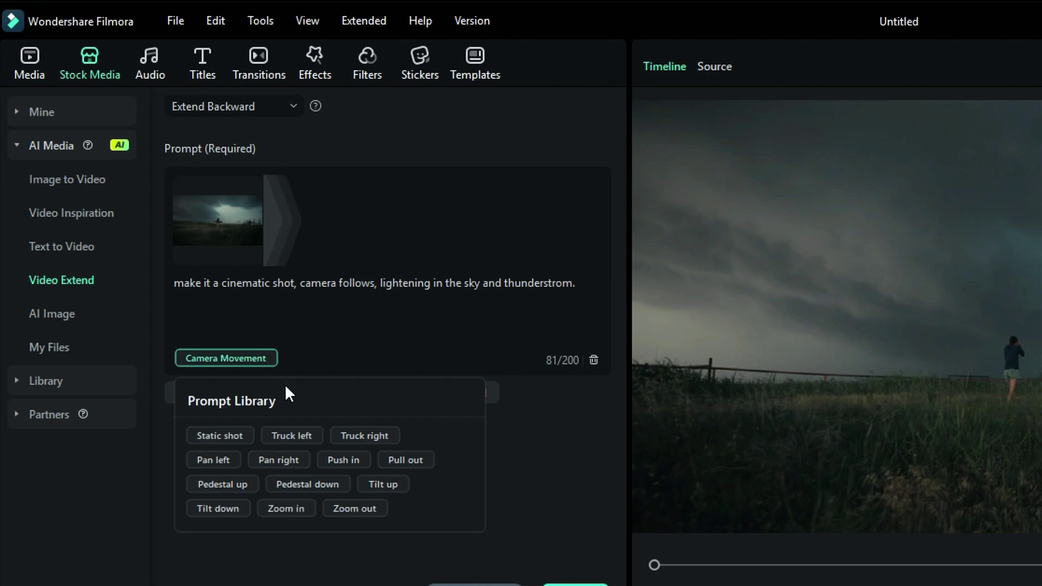
click(329, 466)
click(365, 348)
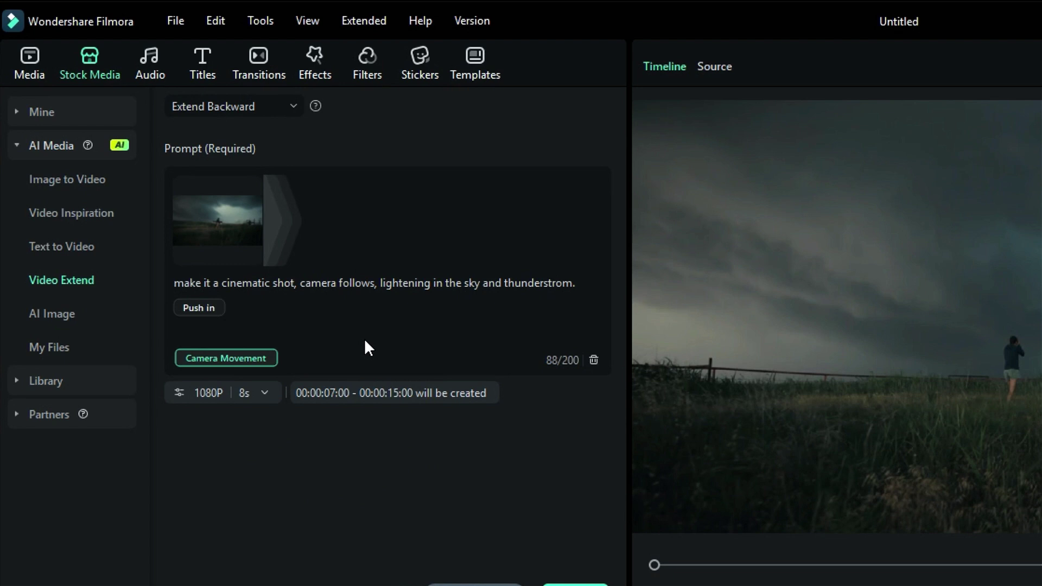
click(201, 390)
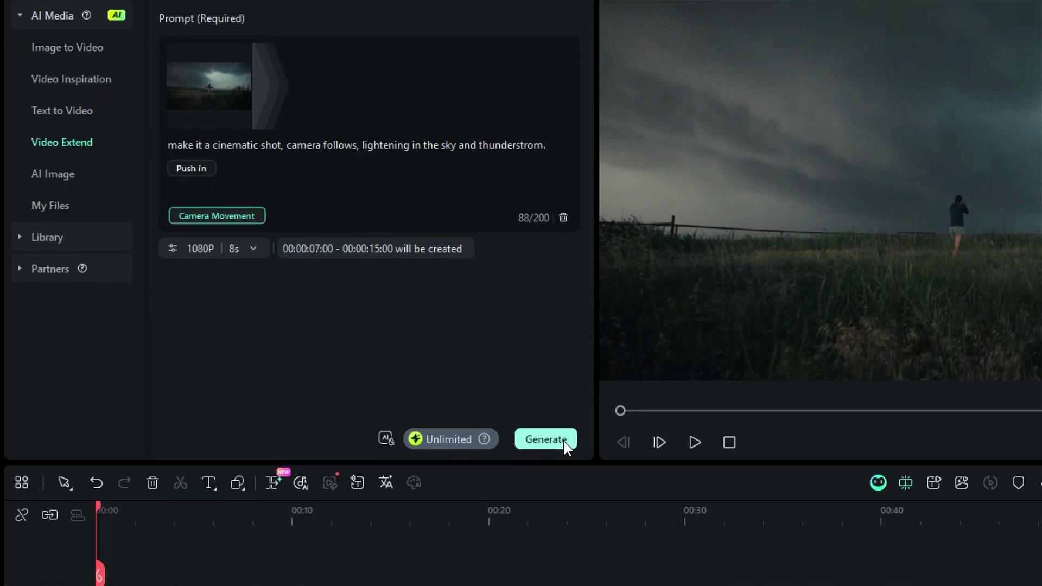
Generate the 8-second AI storm continuation from the Video Extend panel.
click(564, 442)
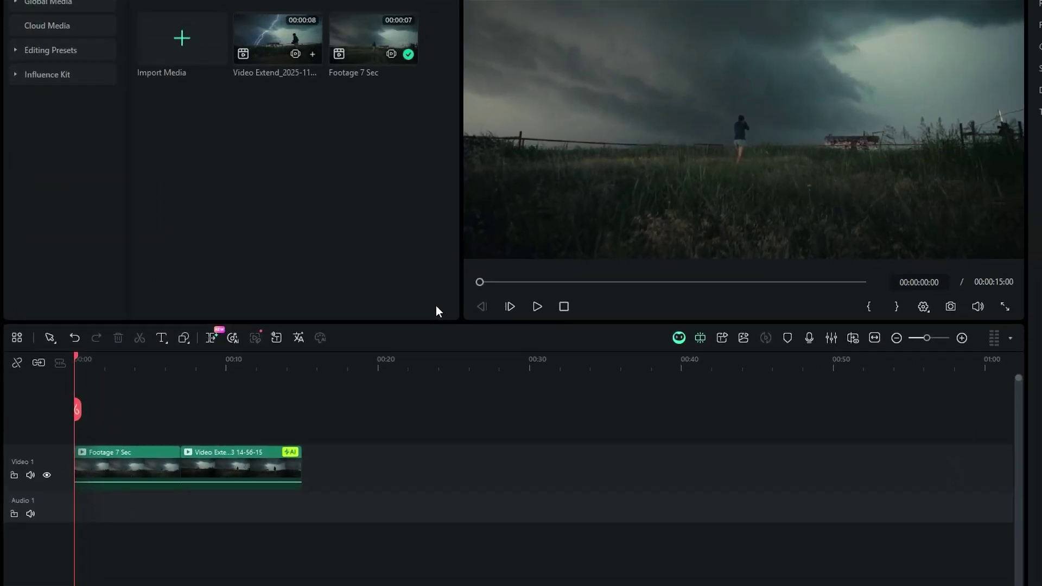
key(space)
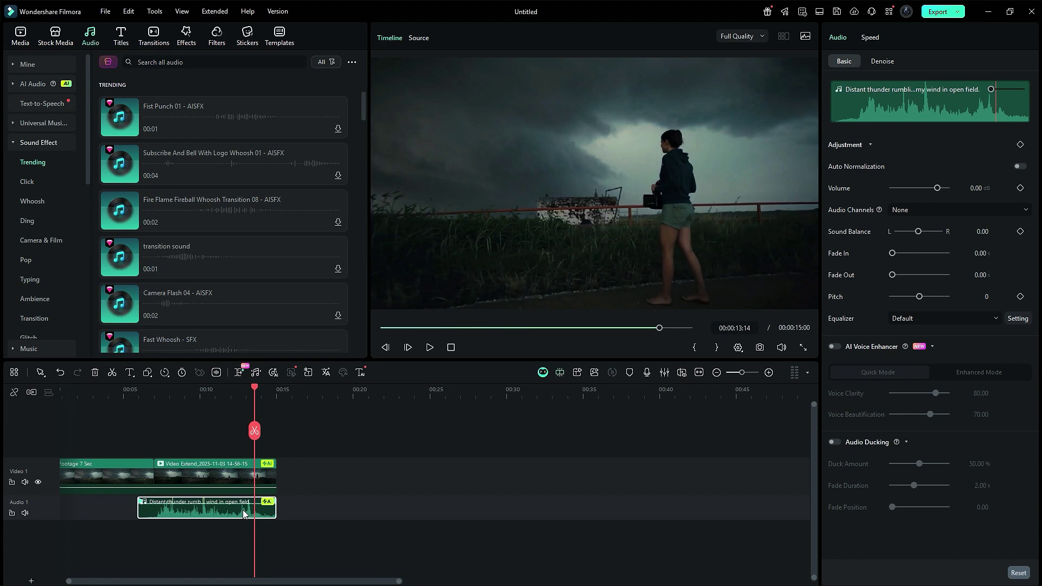
Lay Cinema 21:9 film bars on a new track across the whole 15-second video.
mouse_move(134, 119)
mouse_down()
mouse_move(93, 453)
mouse_move(289, 457)
mouse_up()
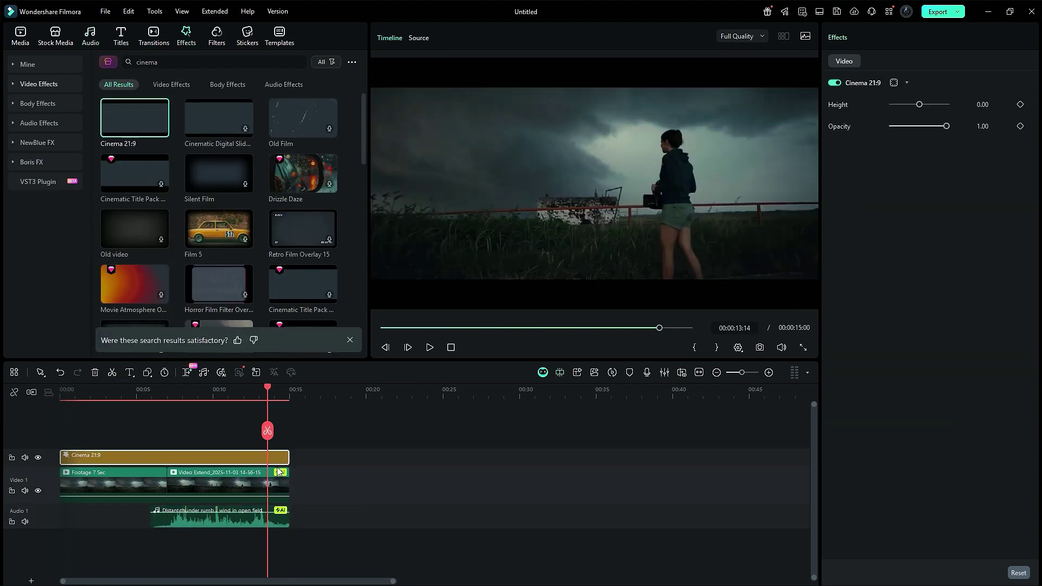